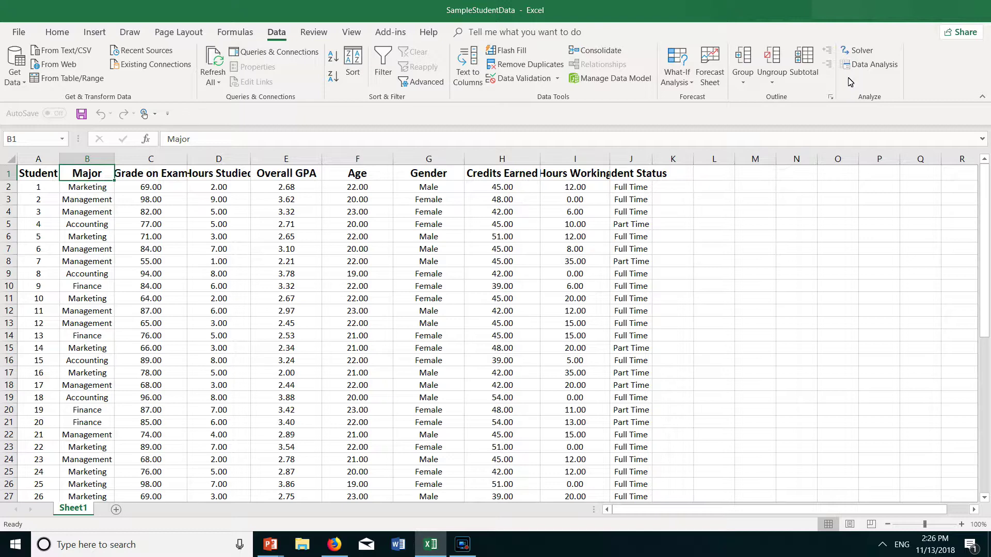
Step: Open Descriptive Statistics from the Data Analysis tools and move its dialog aside to reveal column C
{"action": "left_click", "coordinate": [871, 65]}
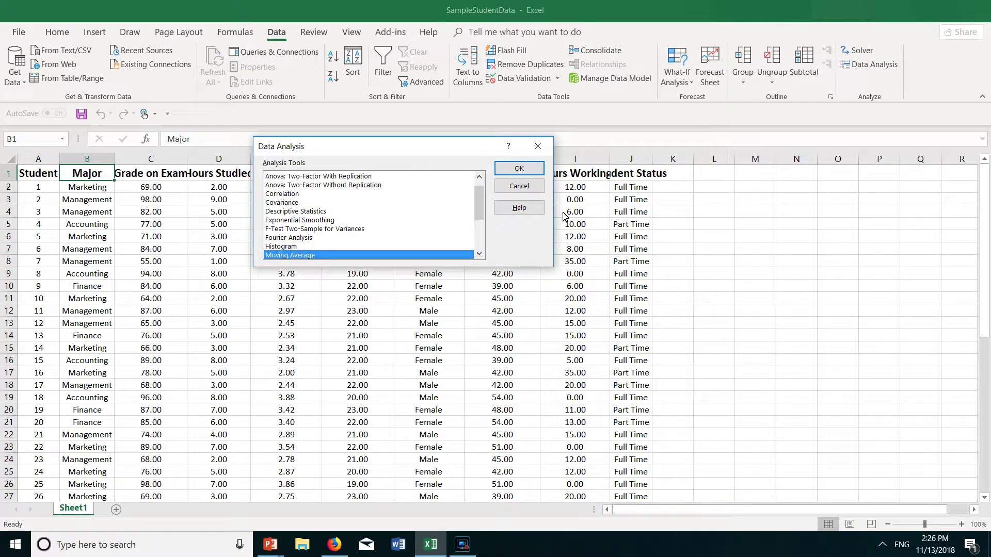
{"action": "left_click_drag", "start_coordinate": [480, 215], "coordinate": [439, 225]}
{"action": "left_click", "coordinate": [299, 211]}
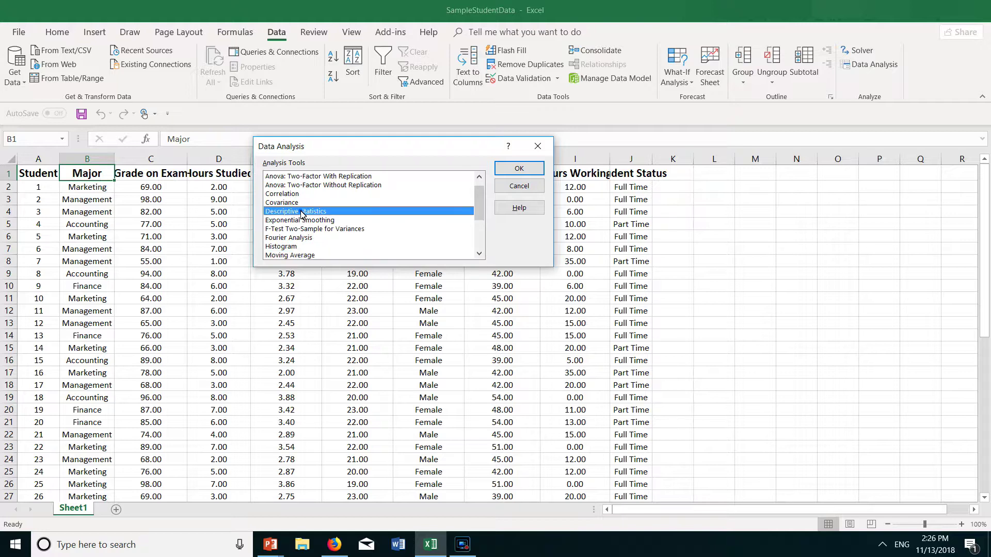
{"action": "left_click", "coordinate": [519, 168]}
{"action": "left_click_drag", "start_coordinate": [441, 102], "coordinate": [636, 134]}
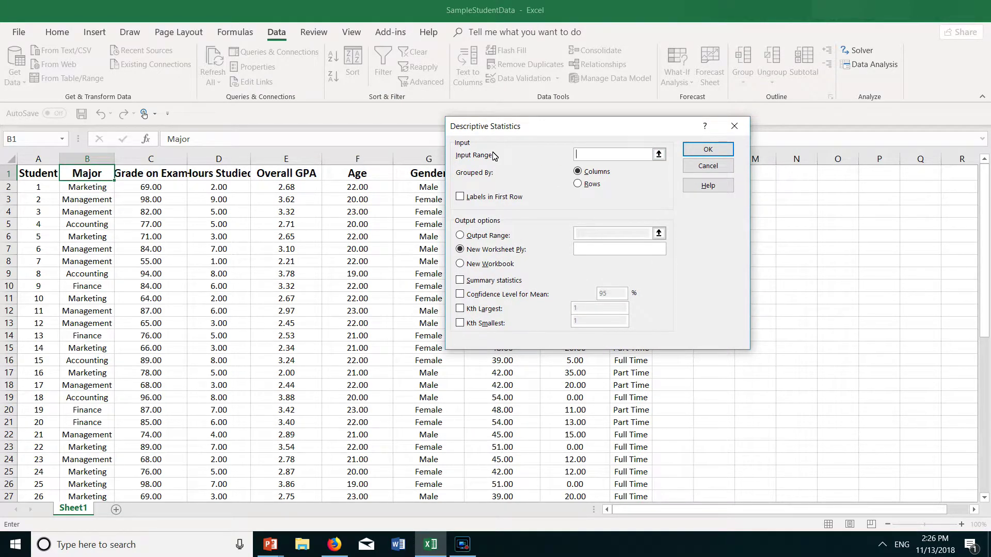
Step: Set the input range to C1:C51, the Grade on Exam column
{"action": "left_click", "coordinate": [152, 178]}
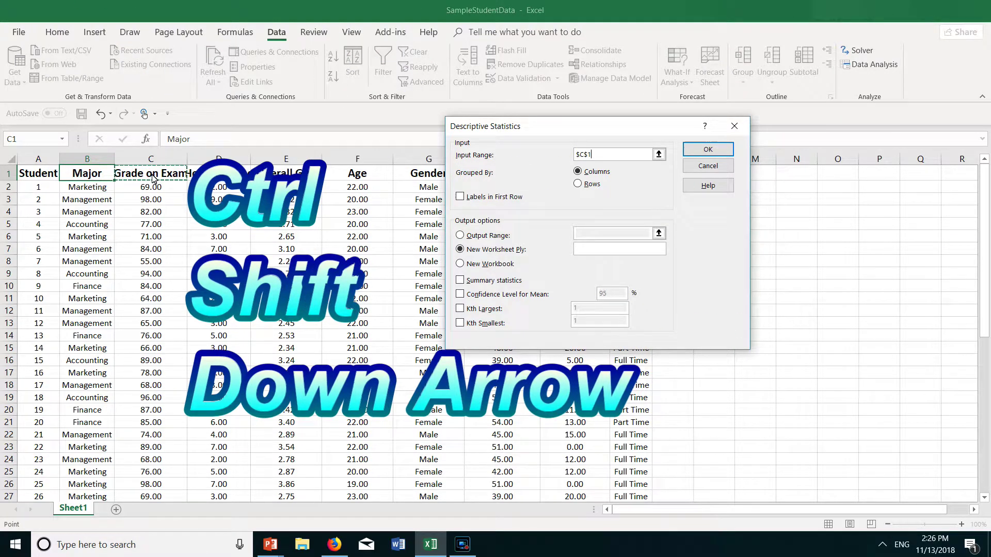
{"action": "key", "text": "ctrl+shift+Down"}
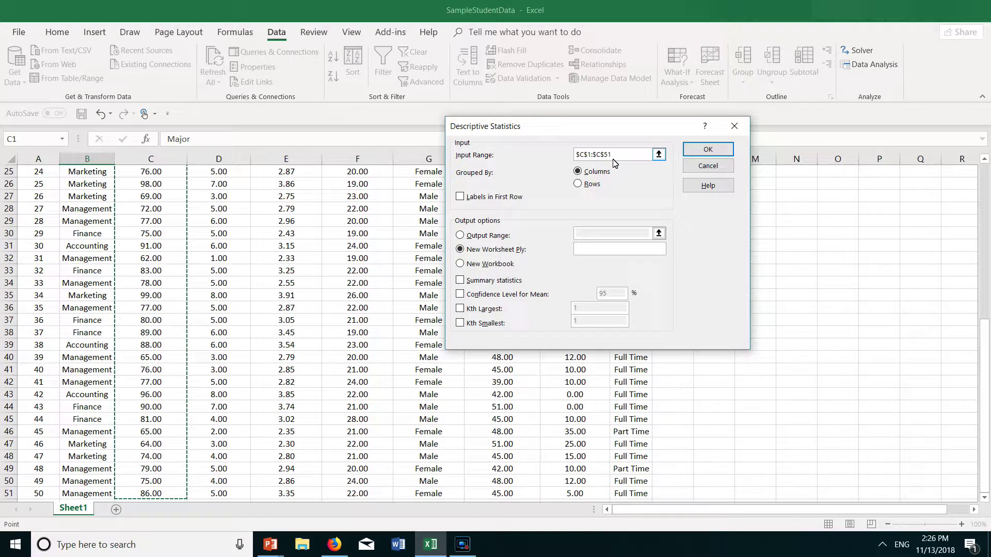
{"action": "left_click_drag", "start_coordinate": [987, 363], "coordinate": [987, 250]}
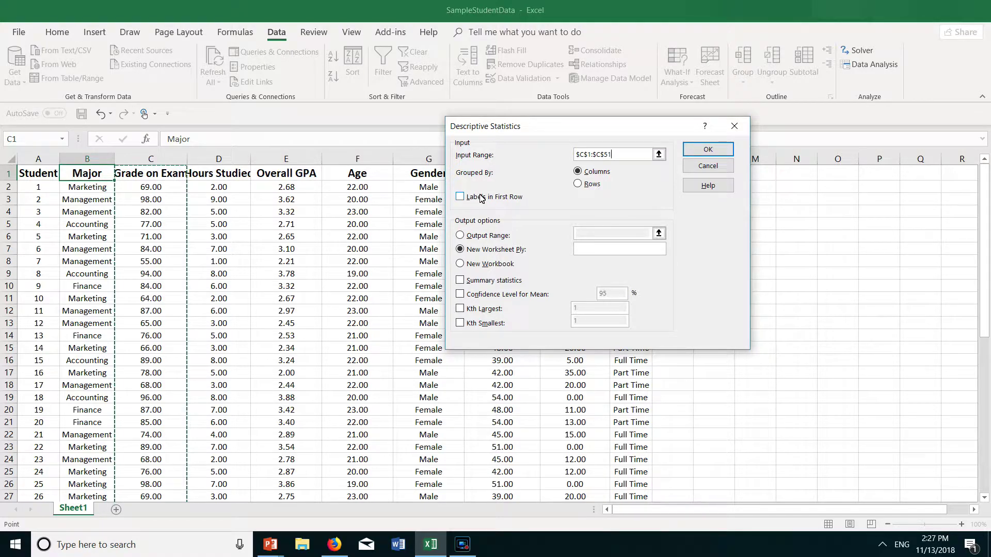
Step: Enable Labels in First Row, Summary statistics and a 95% confidence level, outputting to a new sheet
{"action": "left_click", "coordinate": [460, 198]}
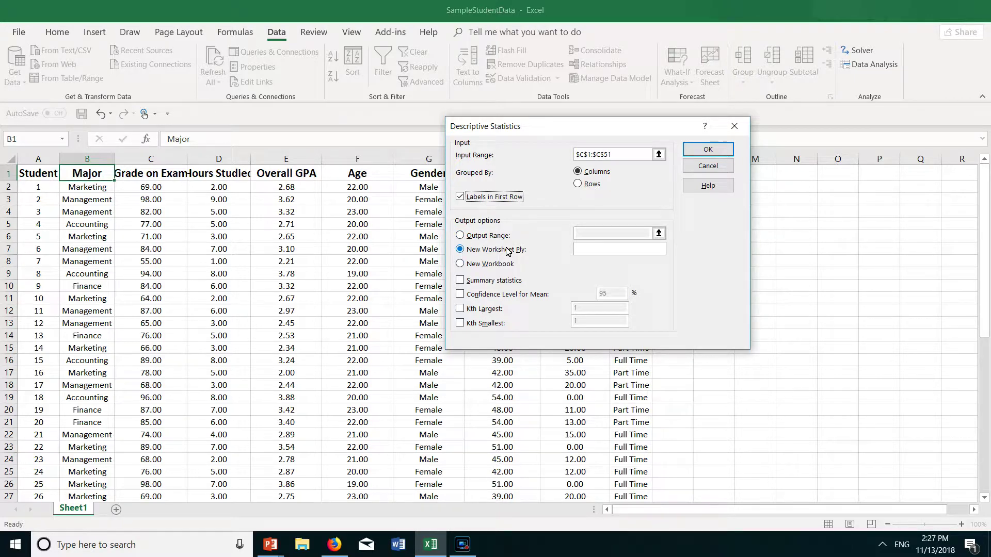
{"action": "left_click", "coordinate": [460, 283]}
{"action": "left_click", "coordinate": [460, 294]}
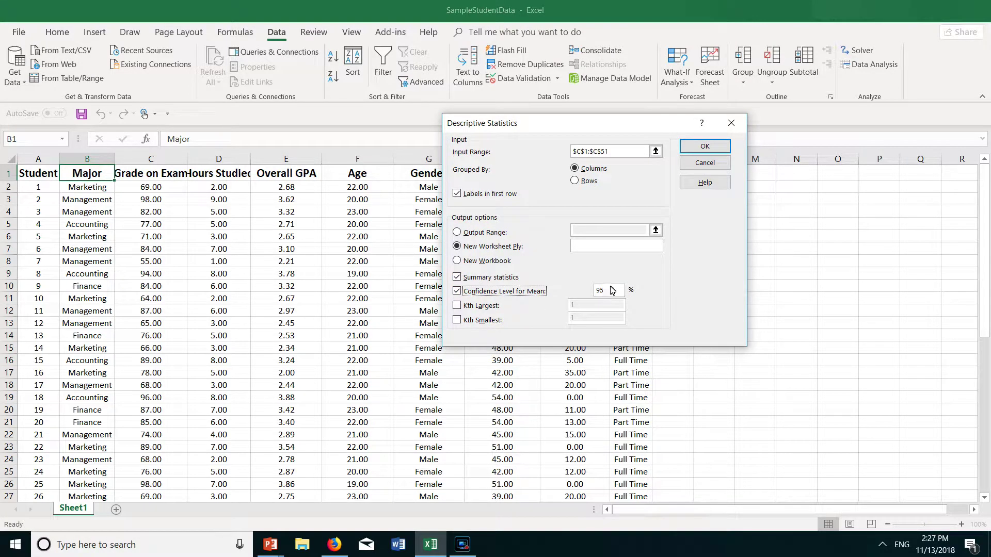
{"action": "double_click", "coordinate": [611, 290]}
{"action": "type", "text": "99"}
{"action": "left_click_drag", "start_coordinate": [614, 292], "coordinate": [588, 295]}
{"action": "left_click", "coordinate": [705, 148]}
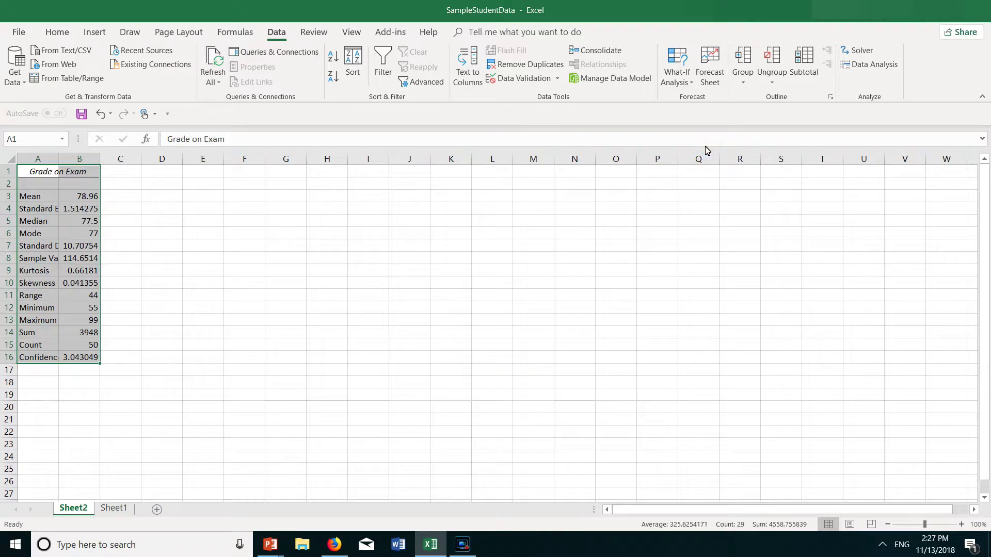
Step: Auto-fit column B and widen column A so statistic labels and full-precision values show
{"action": "double_click", "coordinate": [101, 166]}
{"action": "left_click_drag", "start_coordinate": [59, 166], "coordinate": [115, 172]}
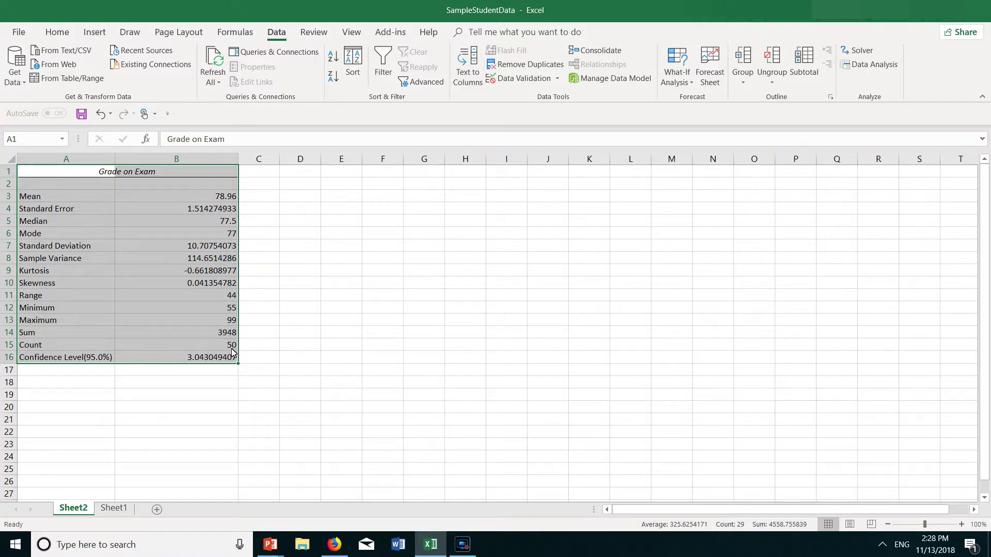
Step: Label cell D7 'Standard Error' and widen column E
{"action": "left_click", "coordinate": [343, 246]}
{"action": "type", "text": "Sta"}
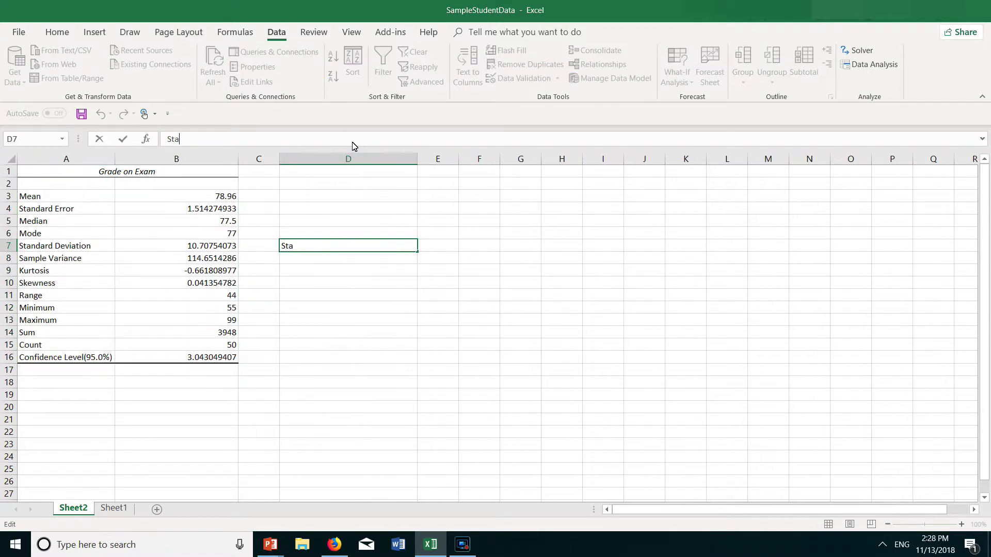
{"action": "type", "text": "ndard Error:"}
{"action": "left_click", "coordinate": [442, 247]}
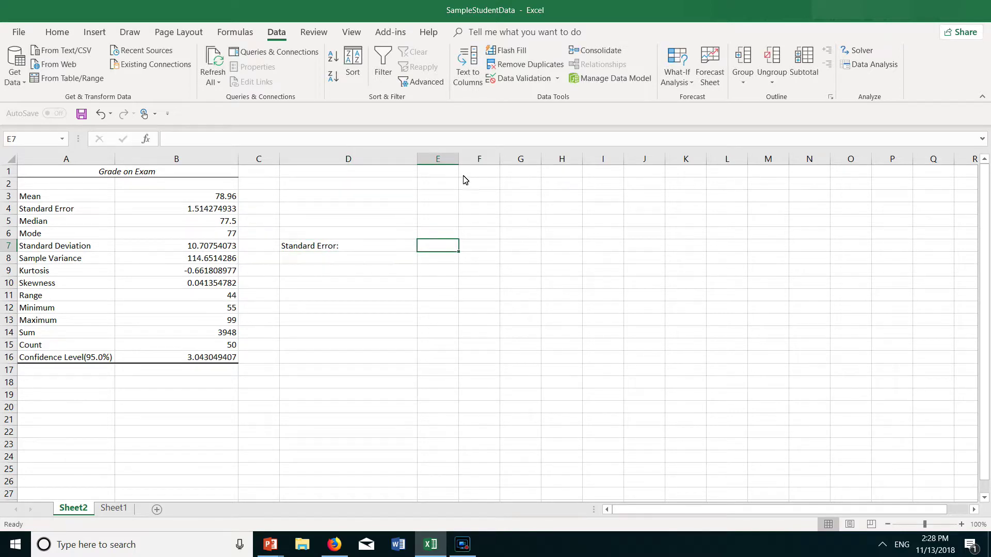
{"action": "left_click_drag", "start_coordinate": [457, 161], "coordinate": [490, 165]}
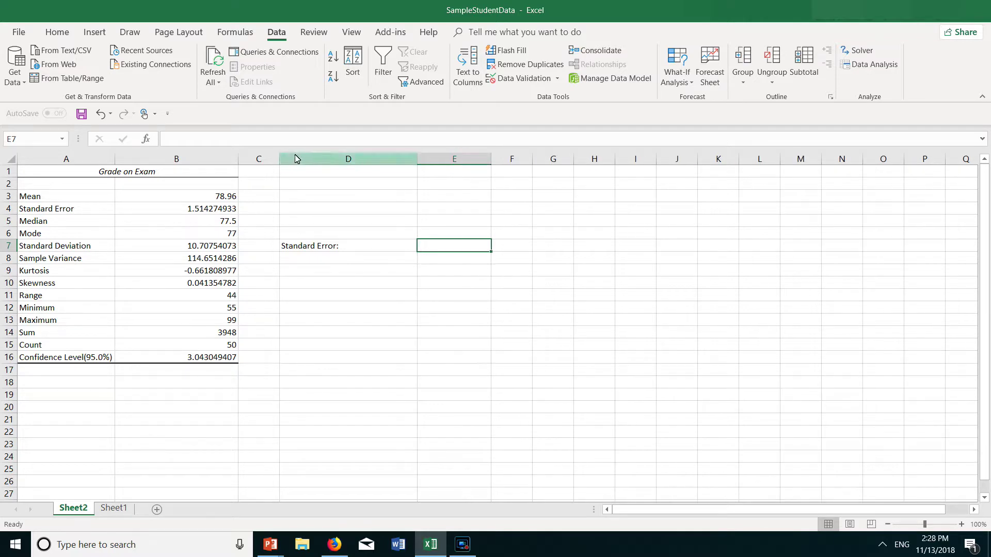
Step: Enter =B7/SQRT(B15) in E7, giving a standard error of 1.514274933
{"action": "left_click", "coordinate": [296, 139]}
{"action": "type", "text": "="}
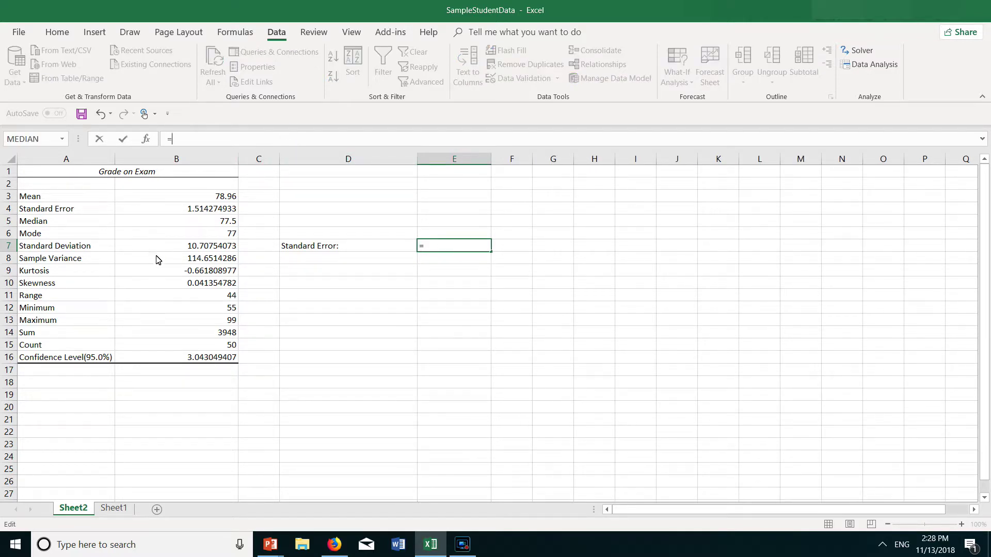
{"action": "left_click", "coordinate": [209, 248]}
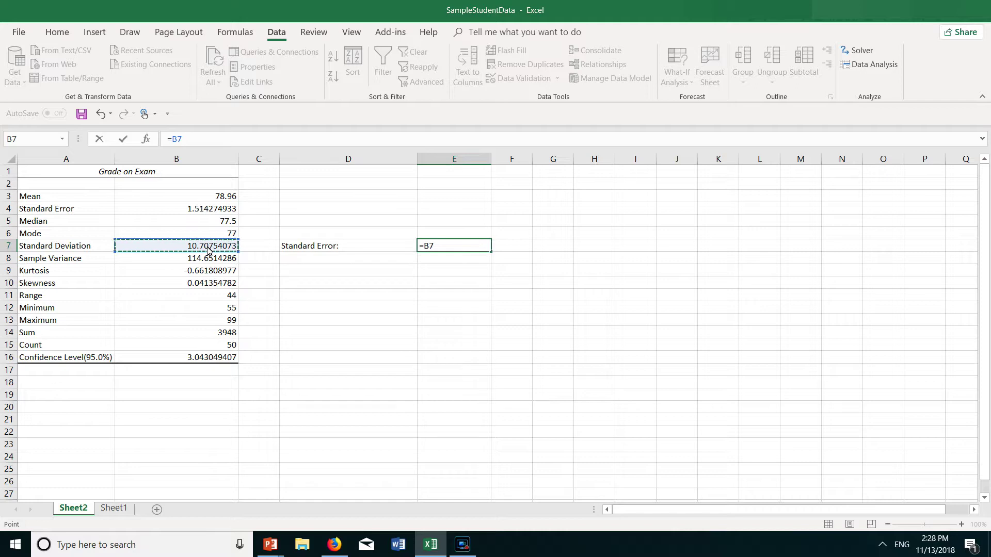
{"action": "type", "text": "/"}
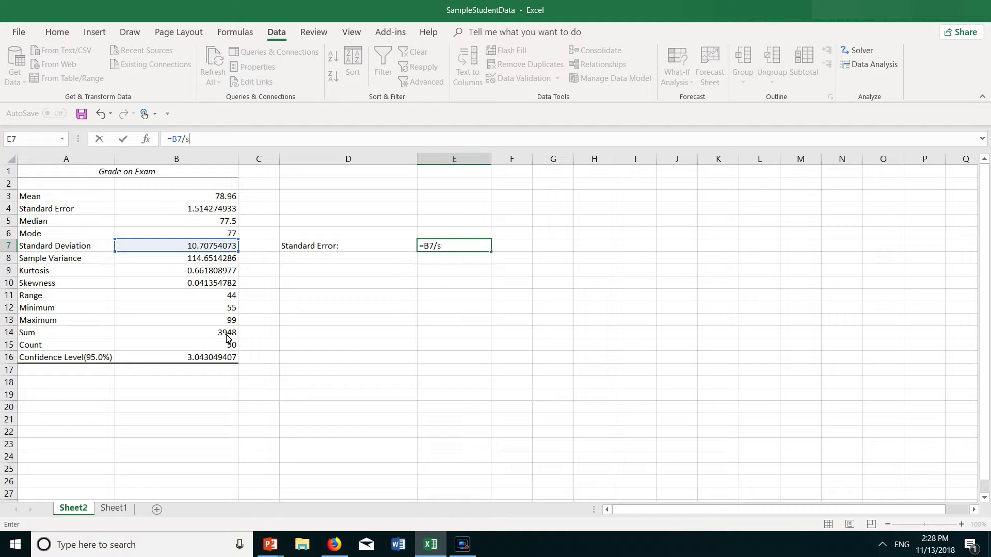
{"action": "type", "text": "sq"}
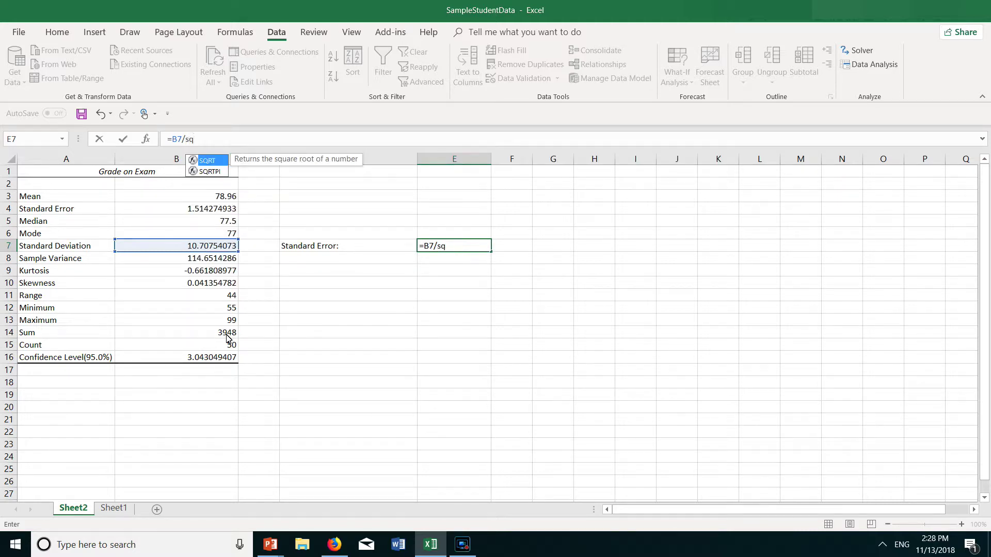
{"action": "type", "text": "y"}
{"action": "key", "text": "BackSpace"}
{"action": "type", "text": "t"}
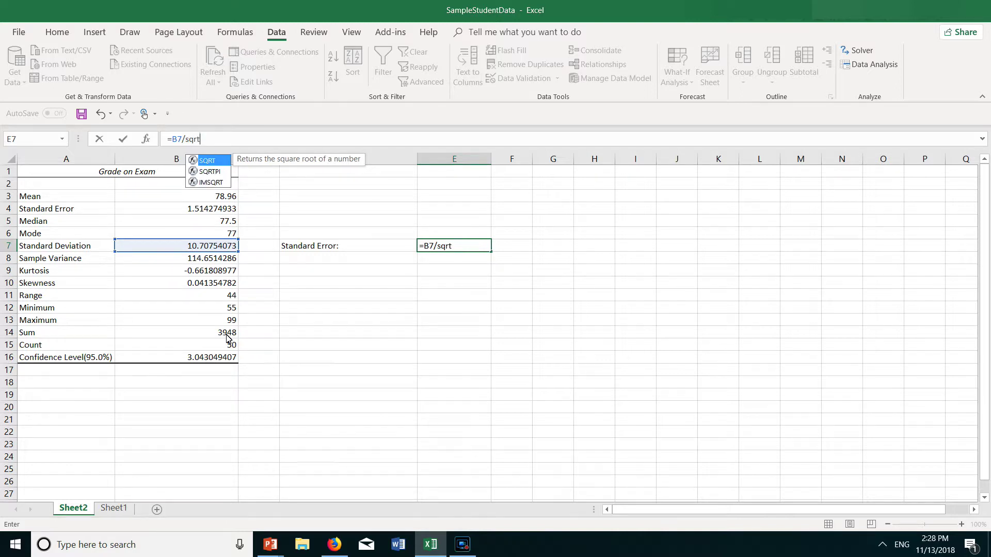
{"action": "type", "text": "("}
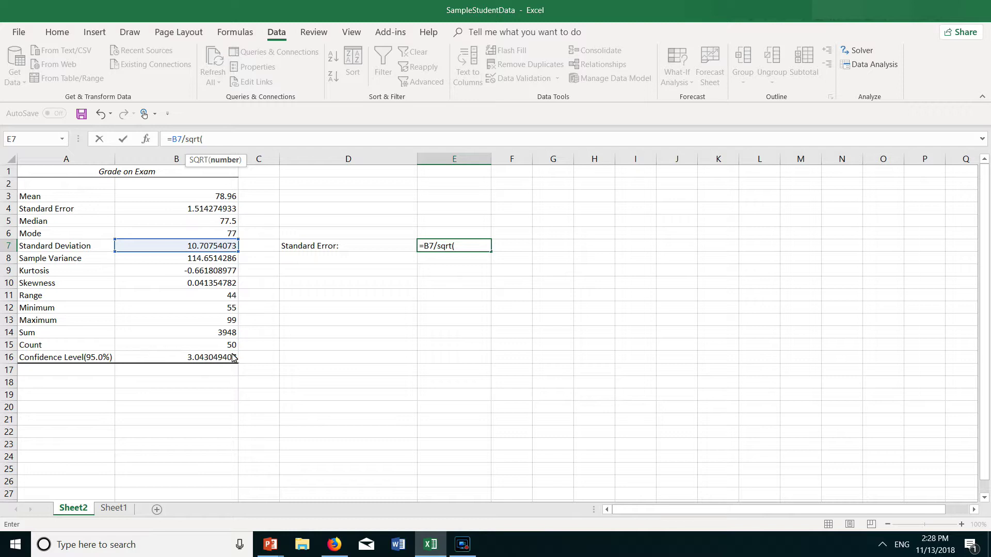
{"action": "left_click", "coordinate": [233, 346]}
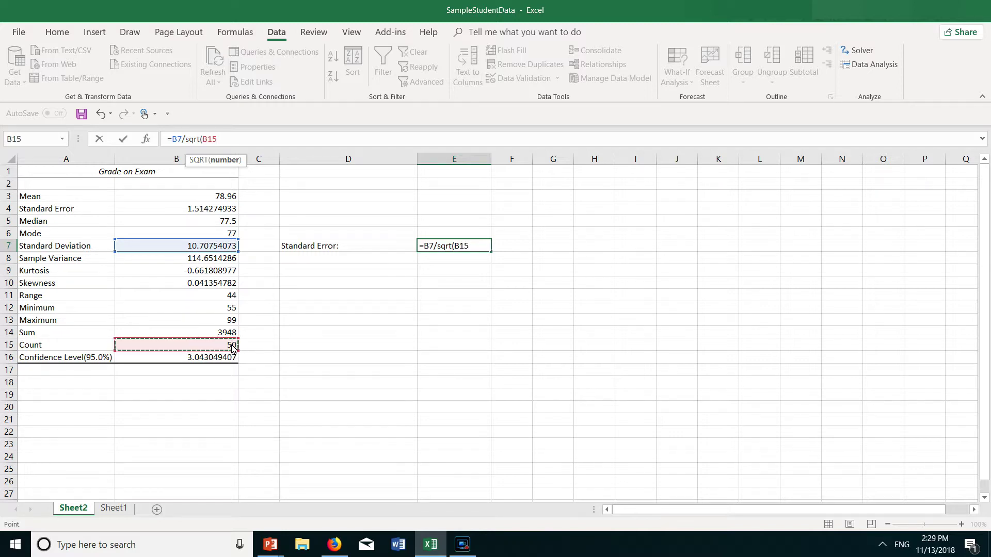
{"action": "type", "text": ")"}
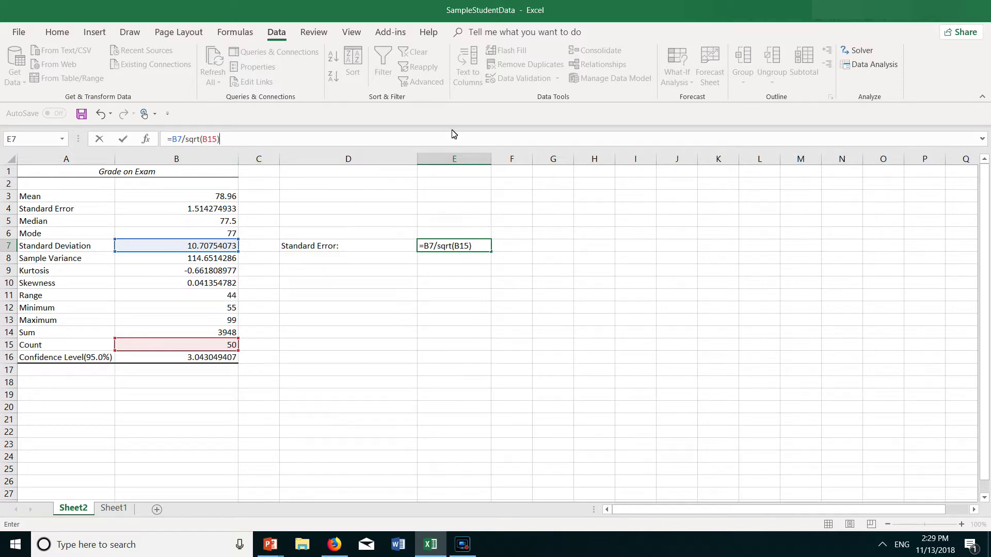
{"action": "key", "text": "Return"}
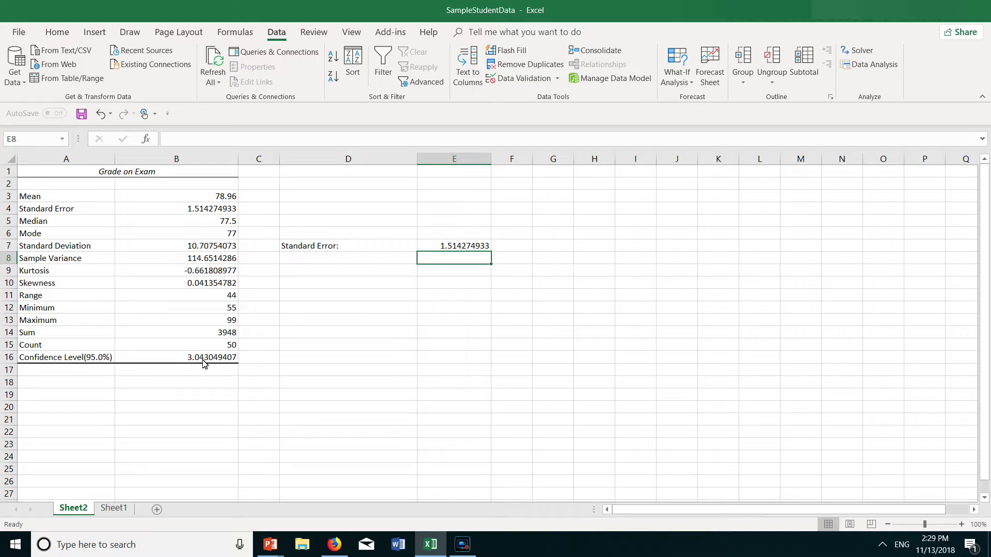
{"action": "left_click", "coordinate": [328, 362]}
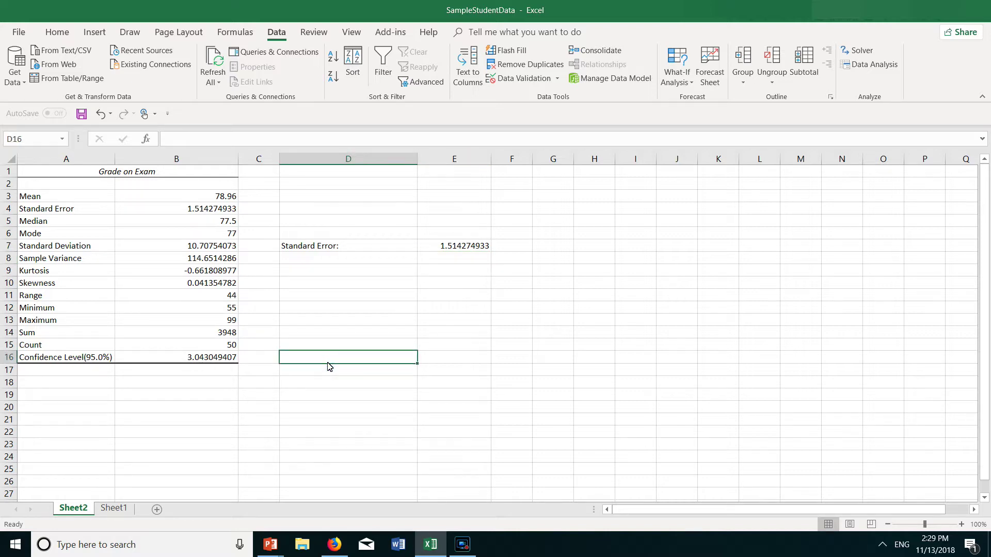
Step: Label D16 'Margin of Error' with E16 set to =B16, then show the margin-of-error slide
{"action": "type", "text": "Margin of Error:"}
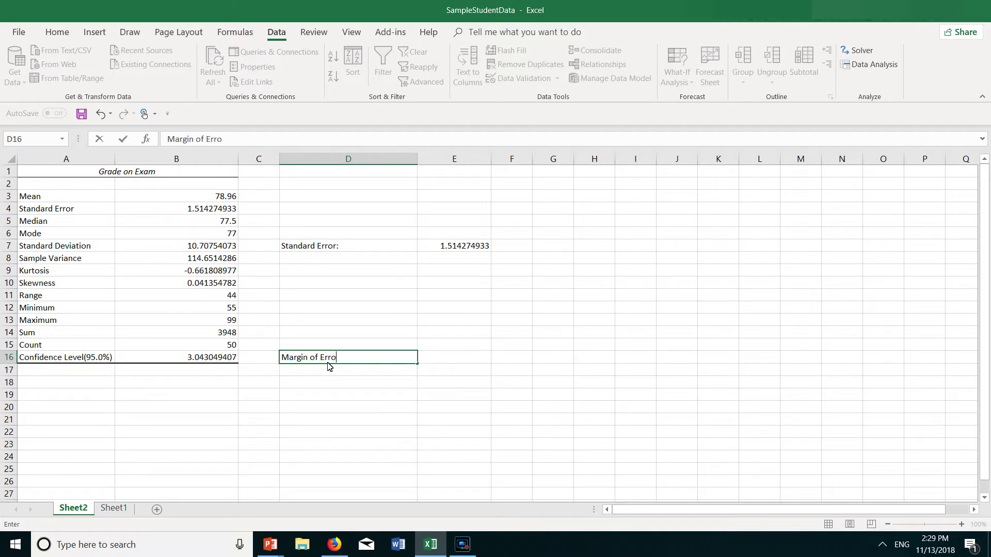
{"action": "left_click", "coordinate": [212, 361]}
{"action": "left_click", "coordinate": [468, 363]}
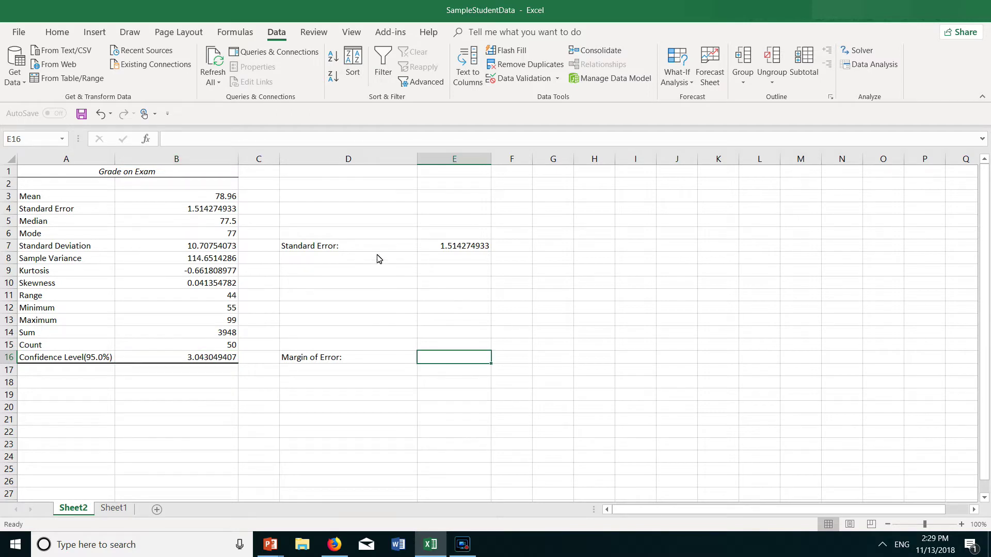
{"action": "type", "text": "="}
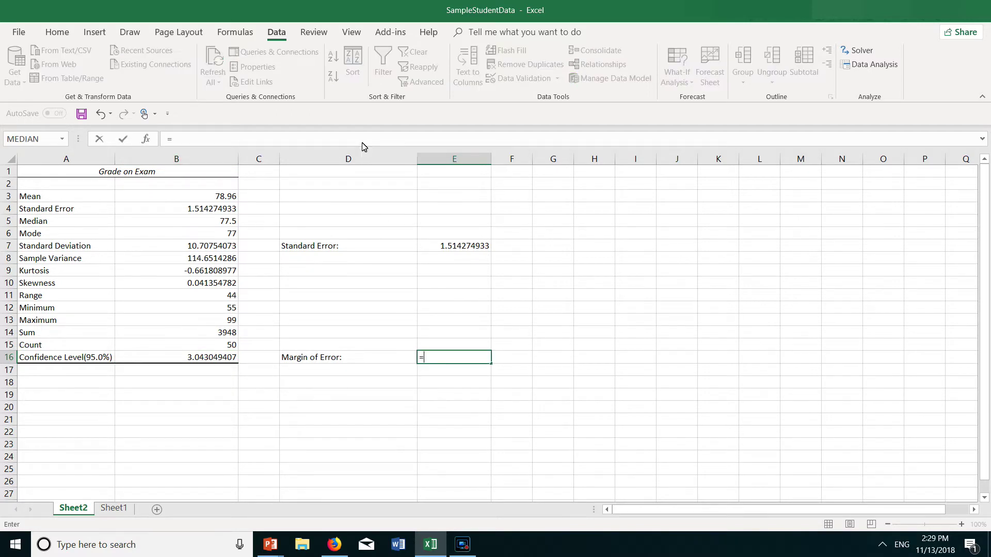
{"action": "left_click", "coordinate": [224, 361]}
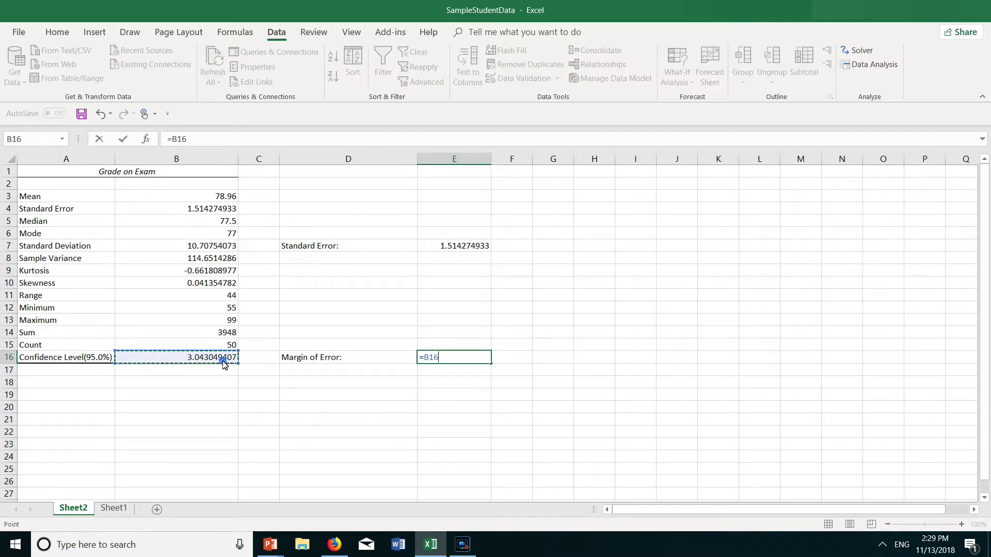
{"action": "key", "text": "Return"}
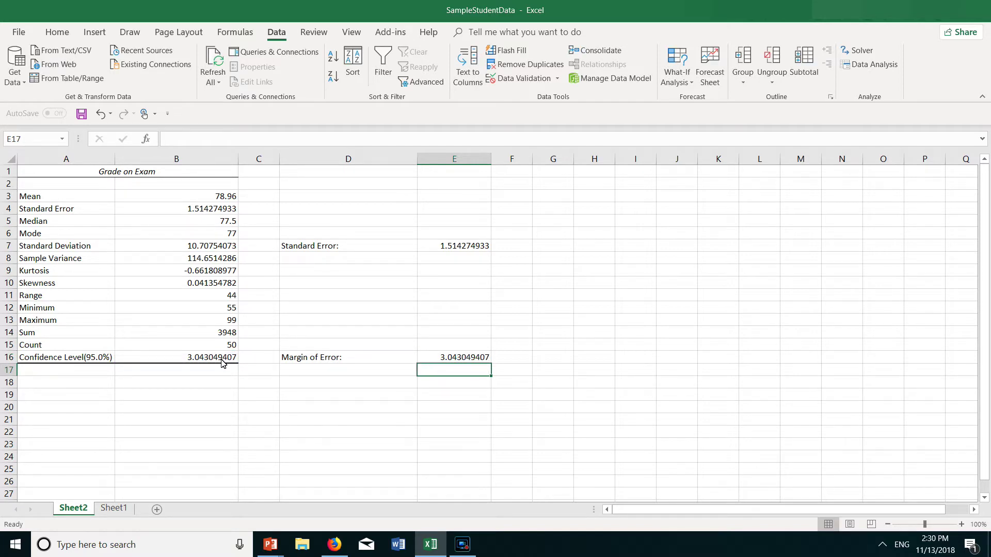
{"action": "left_click", "coordinate": [272, 545]}
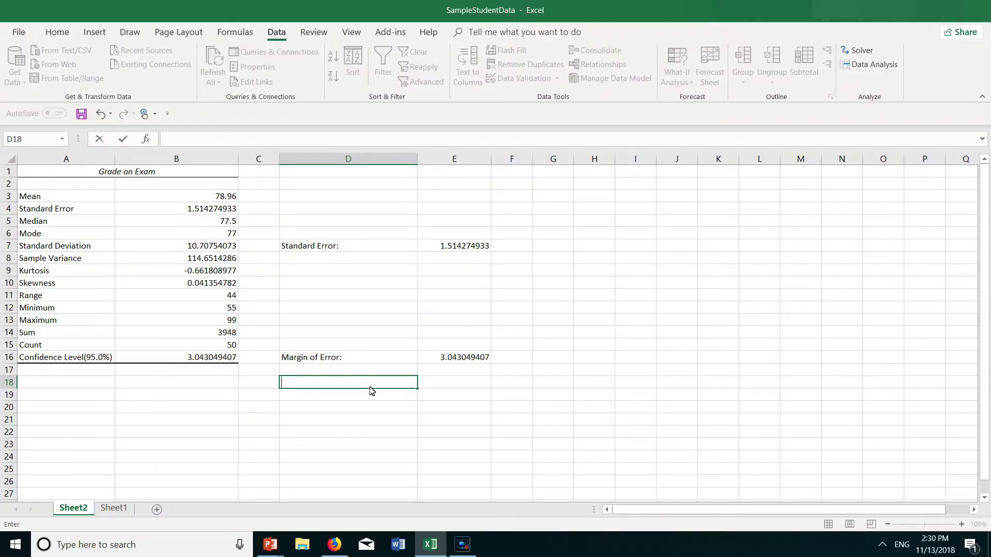
Step: Return to Excel and begin typing 'Lower Confidence Limit' in cell D18
{"action": "left_click", "coordinate": [372, 391]}
{"action": "type", "text": "Lower Confidence Limit"}
Step: Finish the 'Lower Confidence Limit:' label and add 'Upper Confidence Limit:' in D19
{"action": "type", "text": ":"}
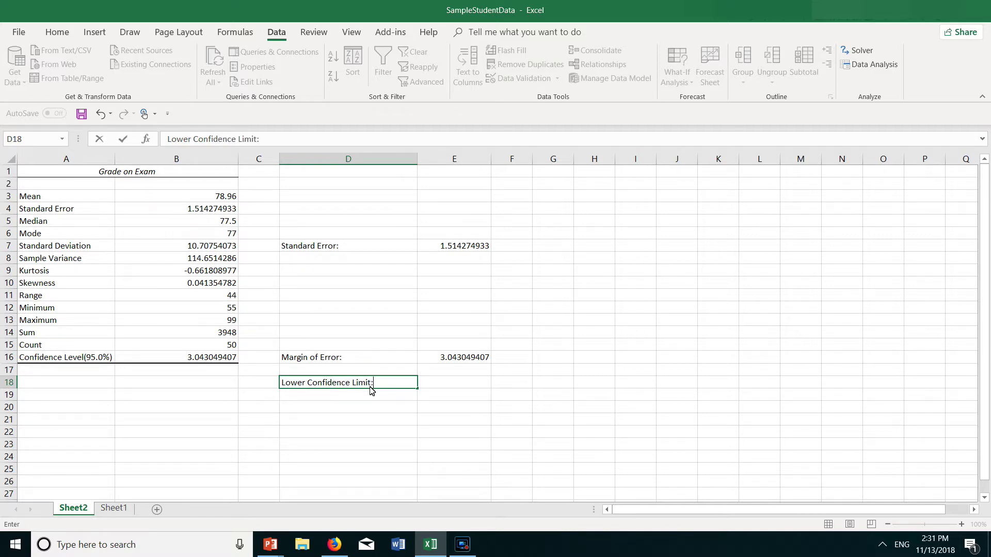
{"action": "key", "text": "Return"}
{"action": "type", "text": "Upper Con"}
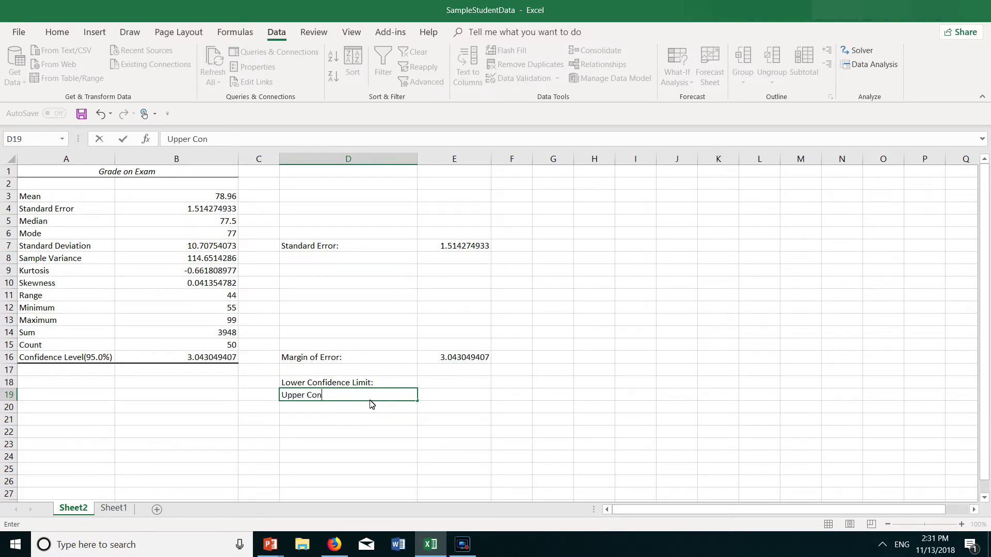
{"action": "type", "text": "fidence Limit:"}
{"action": "key", "text": "Up"}
{"action": "key", "text": "Right"}
Step: Enter =B3-B16 in E18, giving a lower confidence limit of 75.91695059
{"action": "double_click", "coordinate": [440, 387]}
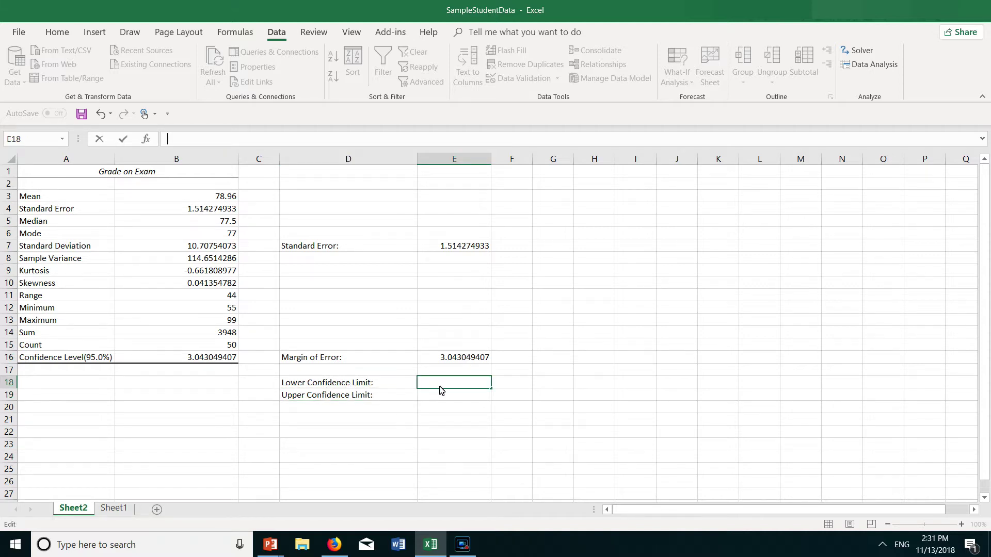
{"action": "left_click", "coordinate": [292, 139]}
{"action": "type", "text": "="}
{"action": "left_click", "coordinate": [229, 199]}
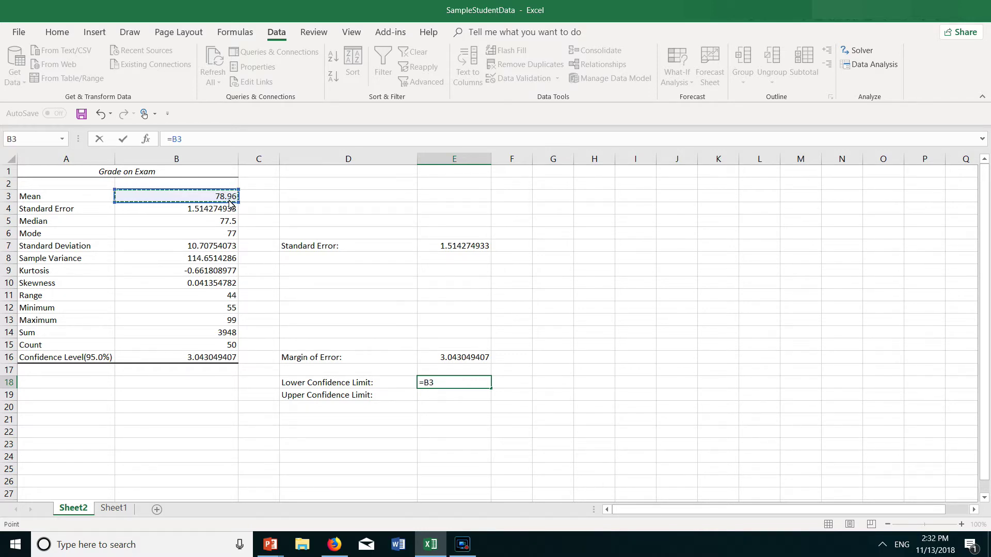
{"action": "type", "text": "-"}
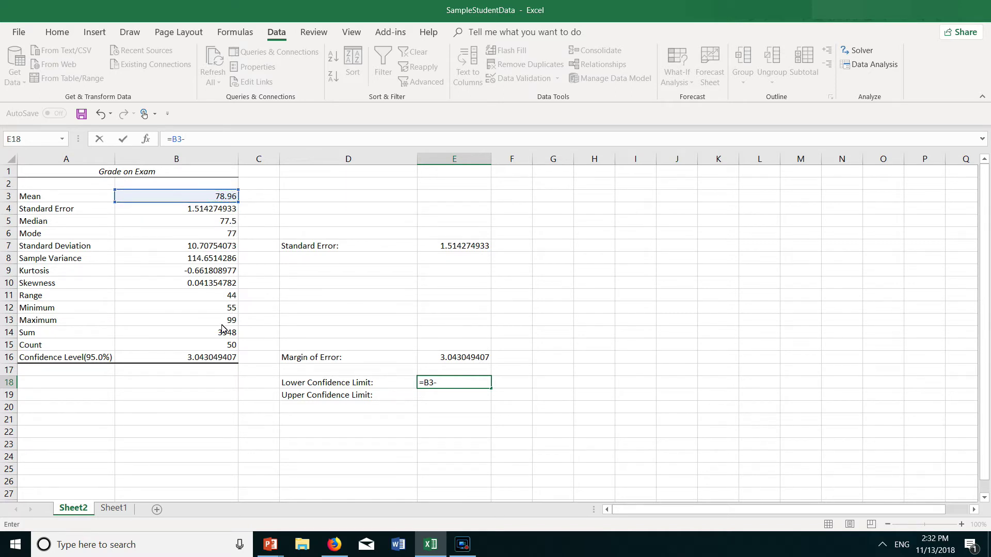
{"action": "left_click", "coordinate": [209, 364]}
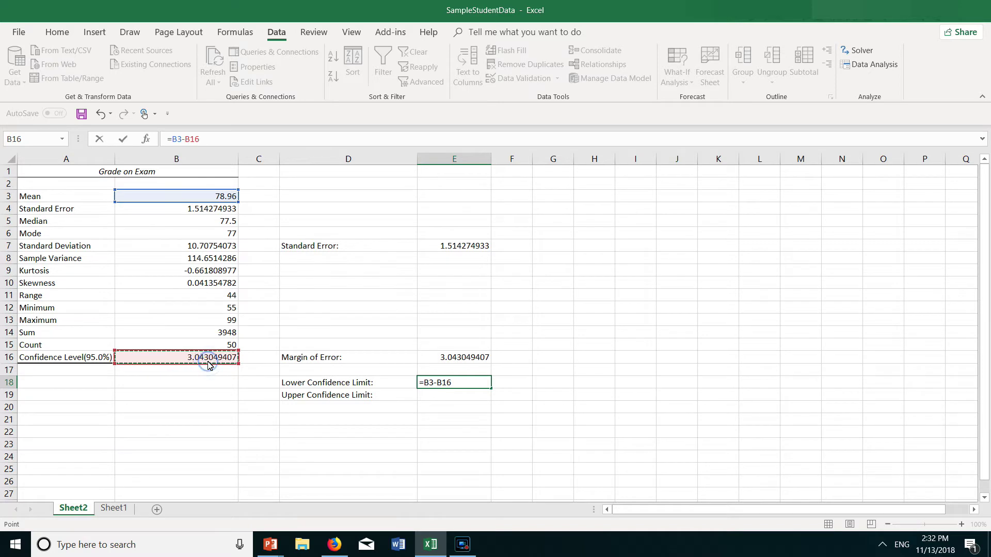
{"action": "key", "text": "Return"}
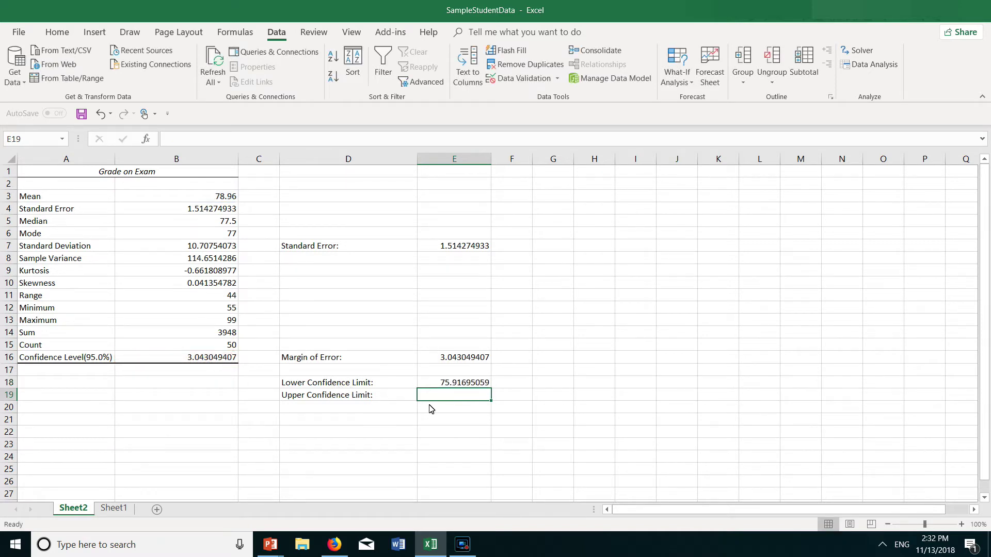
Step: Enter =B3+B16 in E19 for the upper confidence limit
{"action": "left_click", "coordinate": [260, 139]}
{"action": "type", "text": "="}
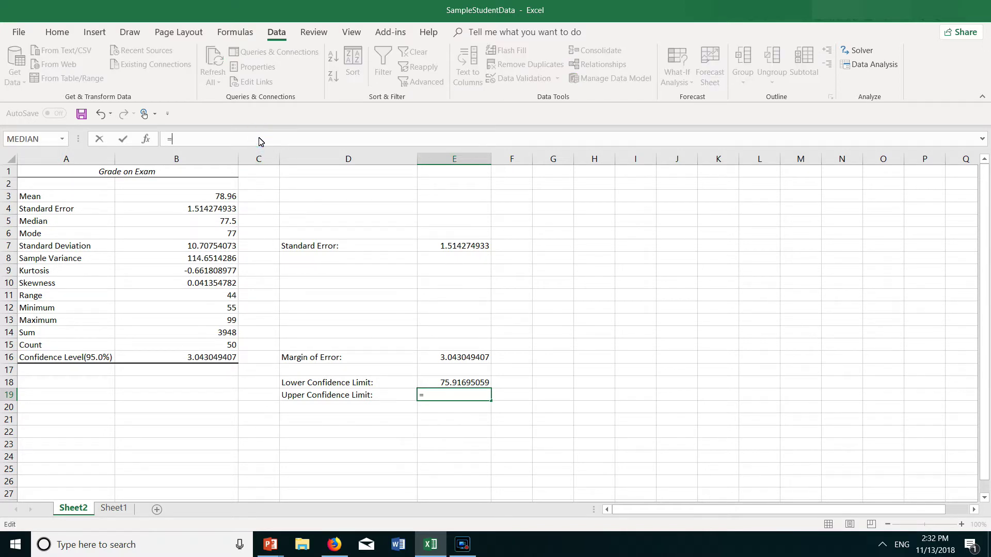
{"action": "left_click", "coordinate": [210, 200]}
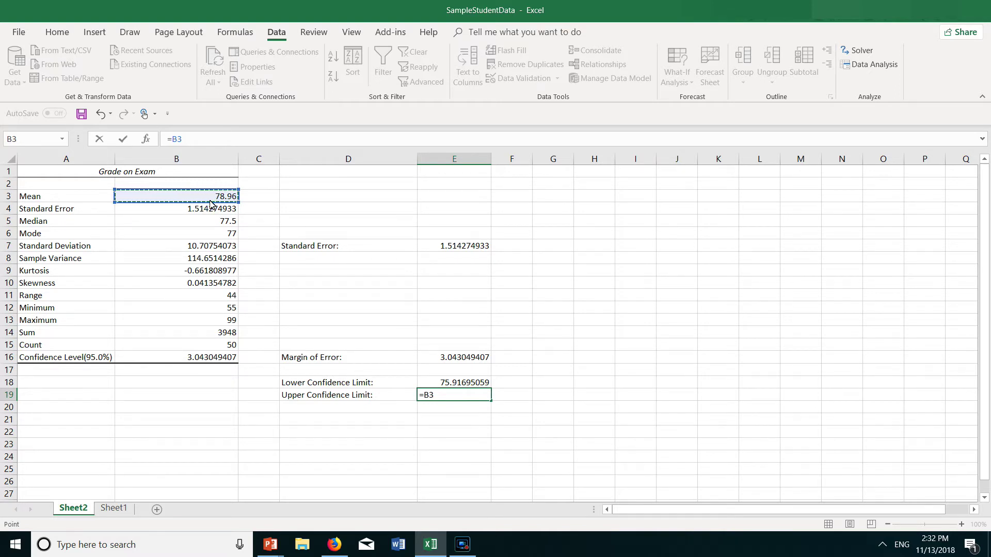
{"action": "type", "text": "+"}
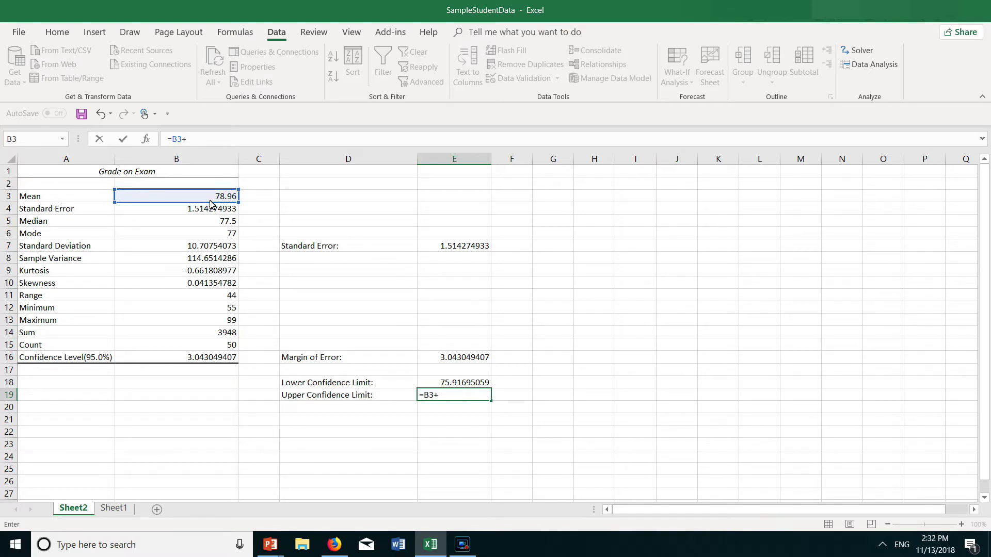
{"action": "left_click", "coordinate": [210, 360]}
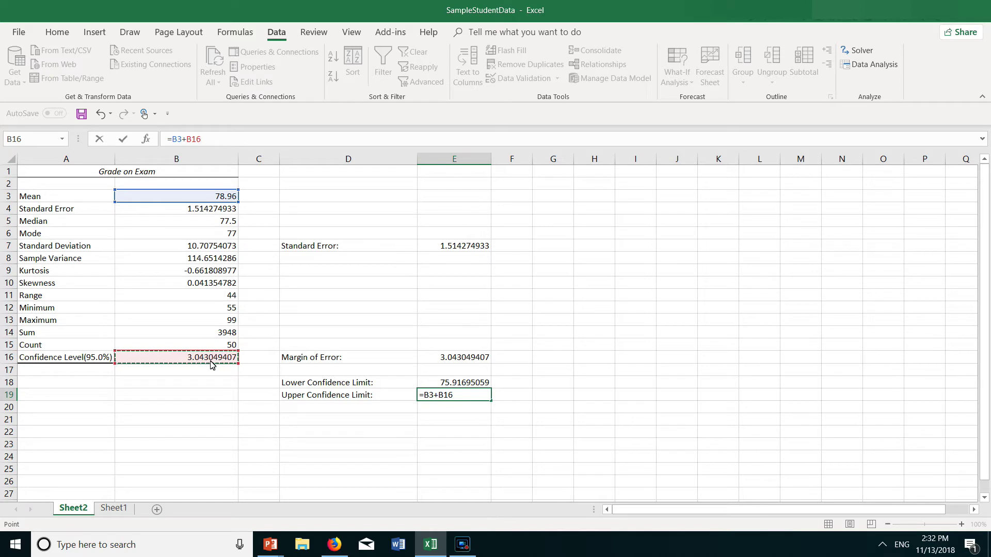
{"action": "key", "text": "Return"}
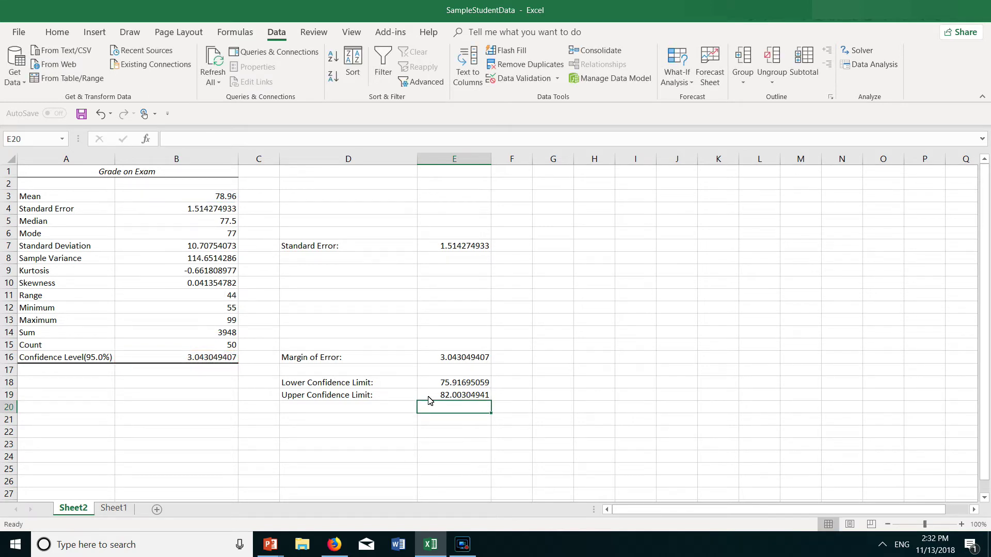